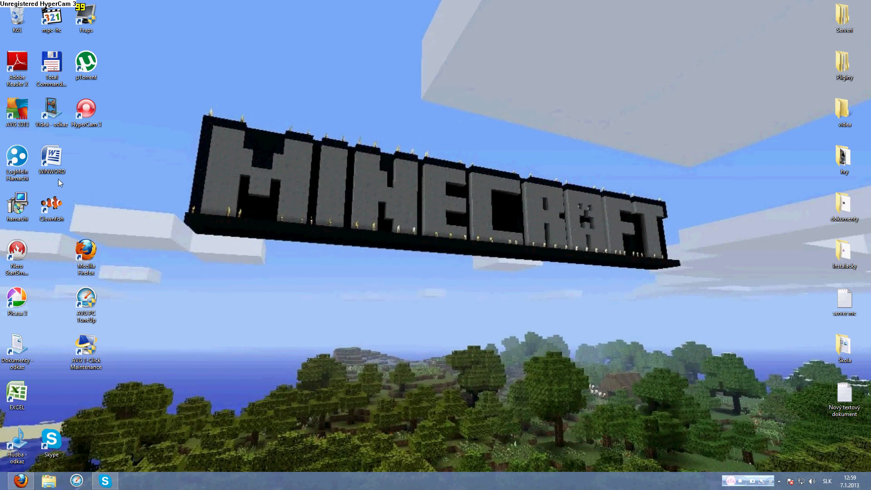
- Switch to Firefox, load dl.bukkit.org in a new tab and go to the alternate CraftBukkit versions
left_click(22, 480)
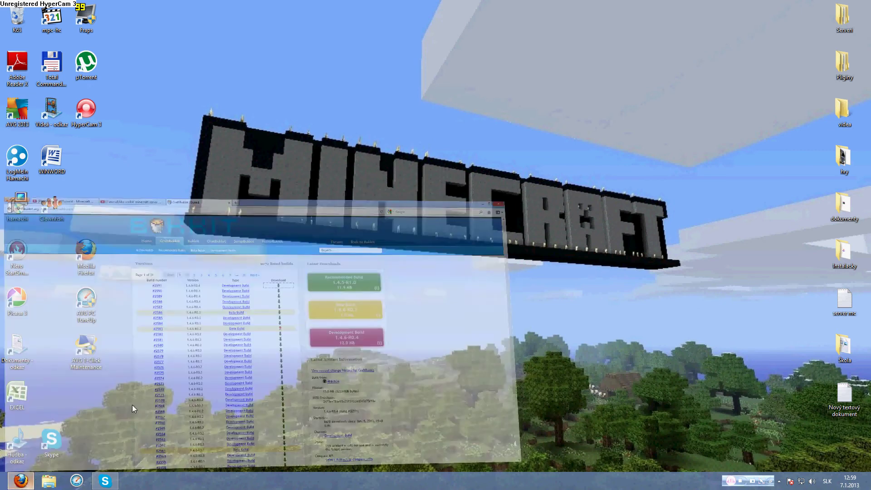
key("ctrl+t")
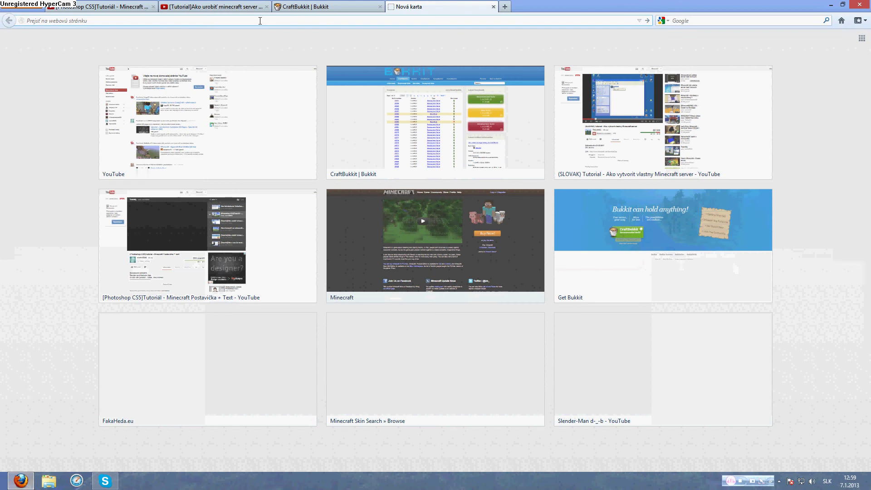
type("dl.bukkit.org")
key("Return")
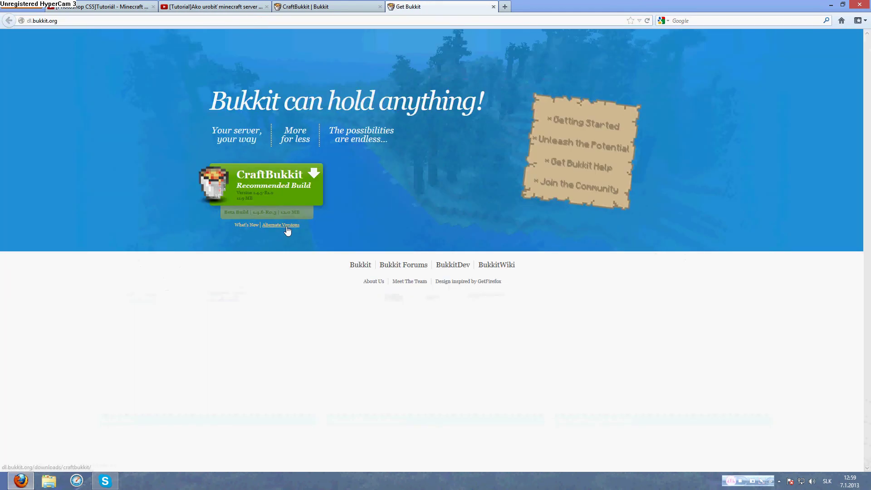
left_click(287, 226)
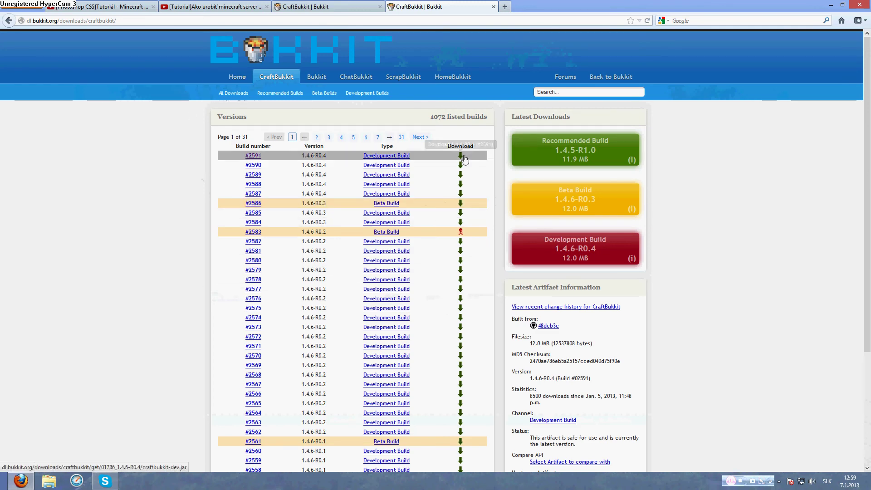
left_click(461, 156)
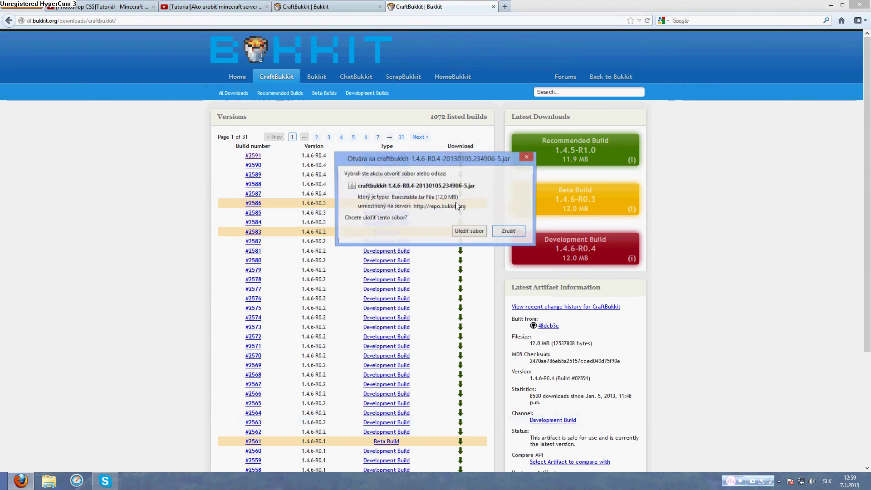
left_click(507, 232)
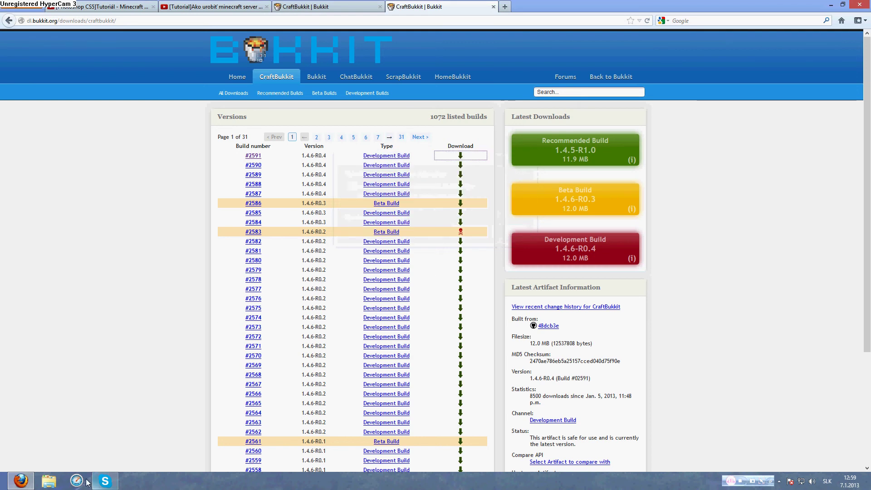
left_click(21, 482)
left_click(20, 483)
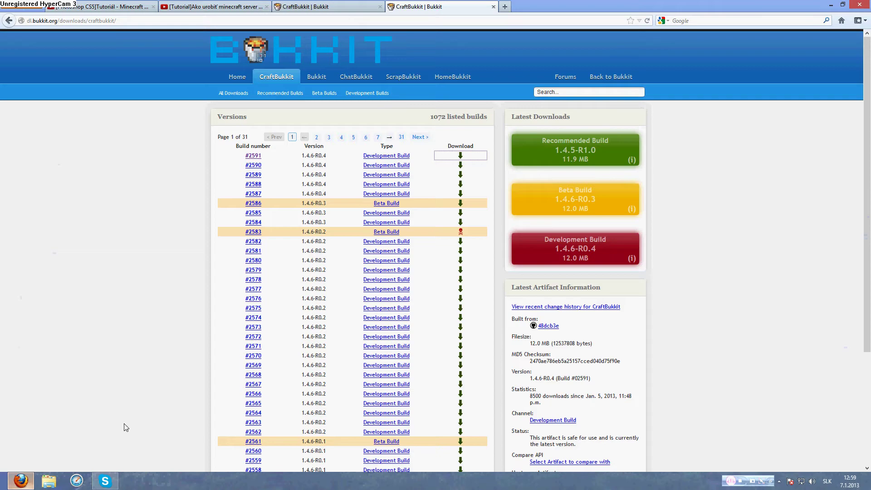
- Download CraftBukkit development build #2591, version 1.4.6-R0.4, saving the jar file, and minimize the downloads window
left_click(460, 156)
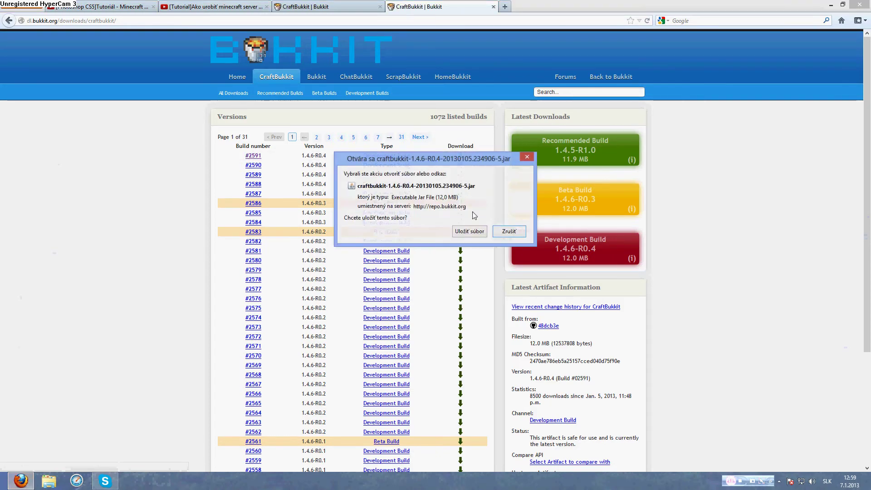
left_click(466, 286)
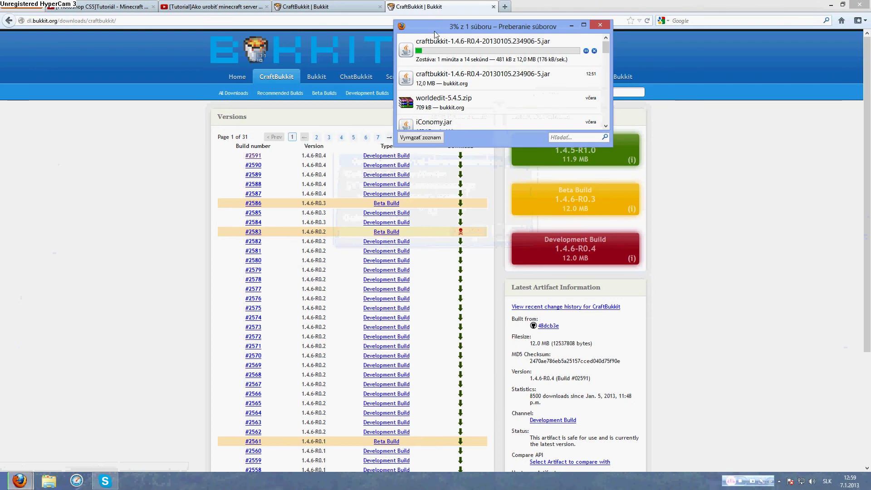
left_click(570, 25)
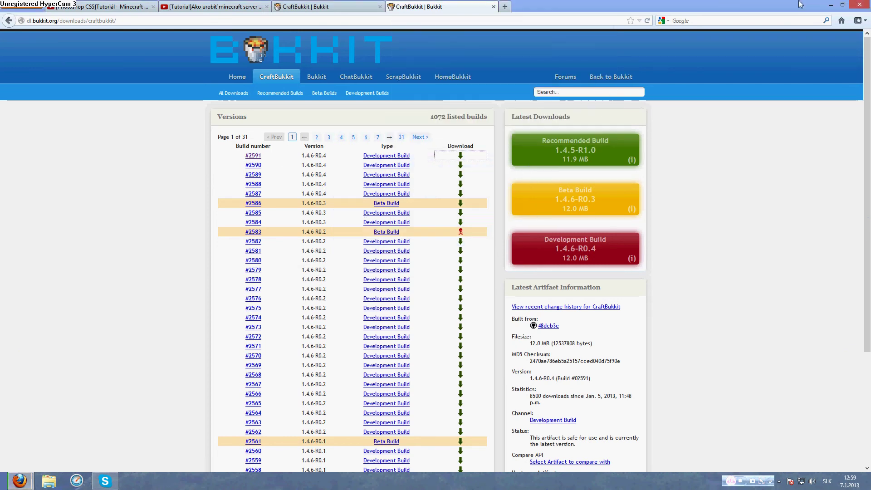
- Create a folder named "Mc server" inside the desktop's Serveri folder and open it
left_click(830, 4)
double_click(843, 19)
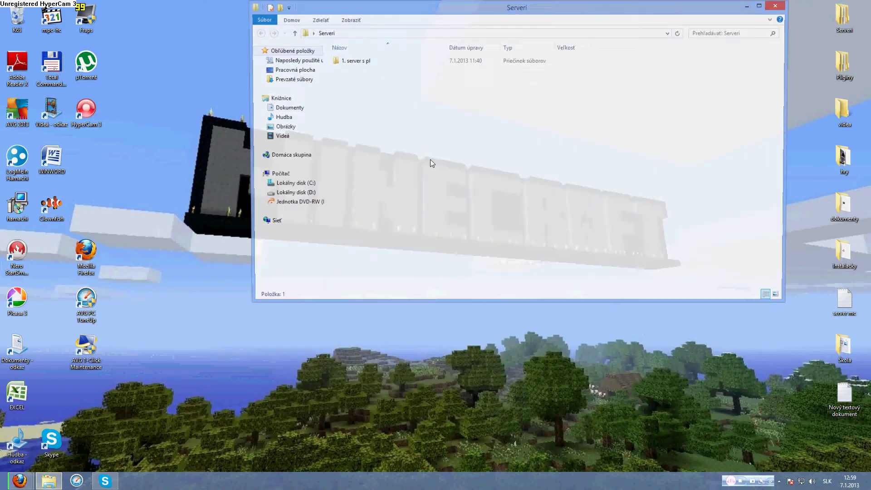
right_click(404, 106)
mouse_move(444, 212)
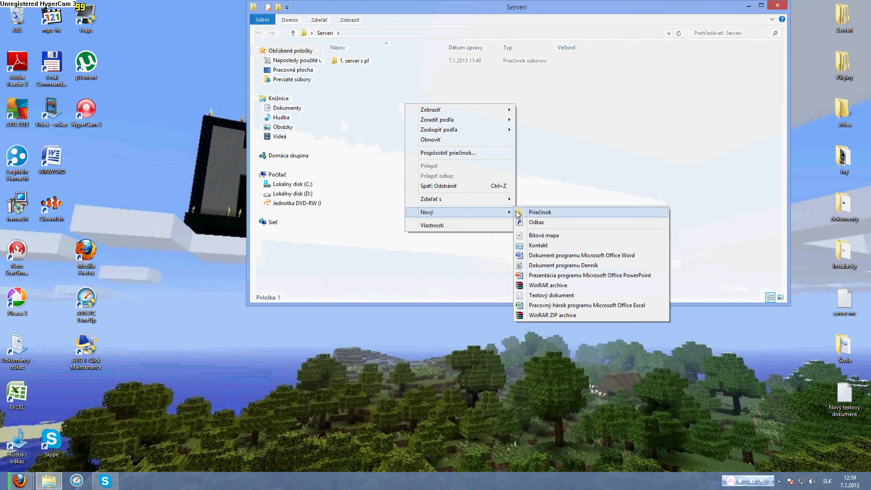
left_click(539, 212)
type("M")
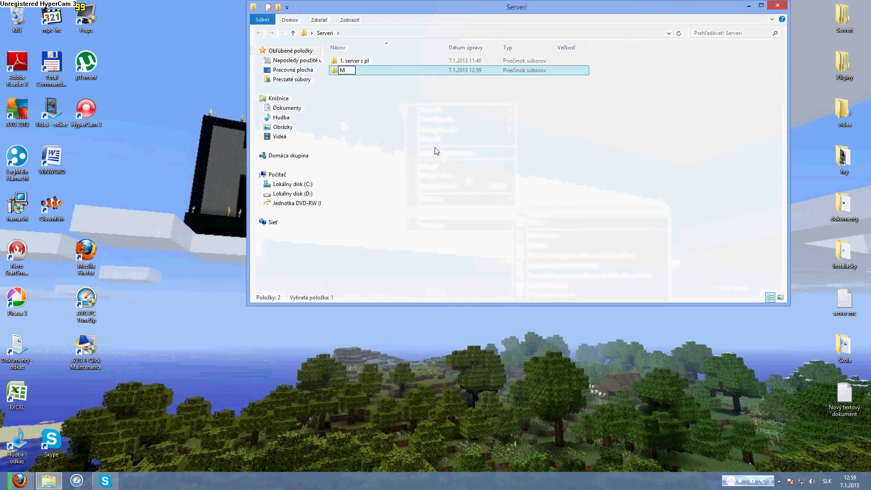
type("c server")
key("Return")
double_click(414, 71)
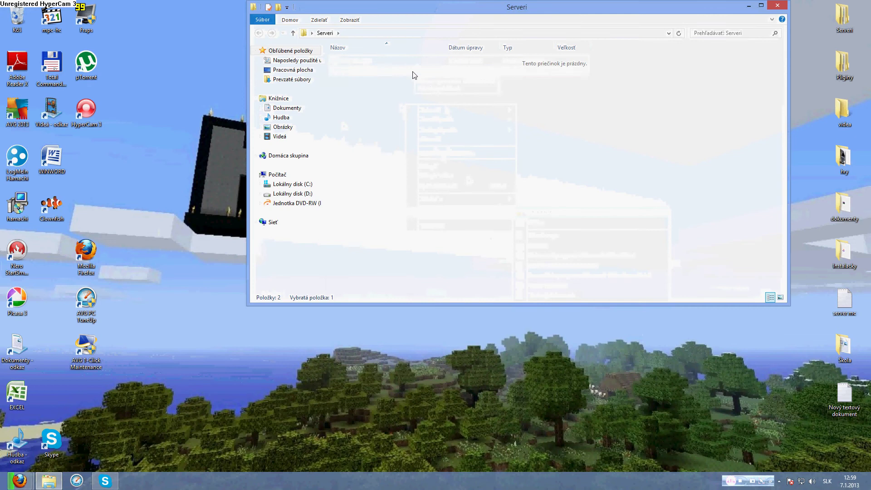
- Bring up the Firefox downloads list and place the newly downloaded CraftBukkit jar in the Mc server folder
mouse_move(22, 486)
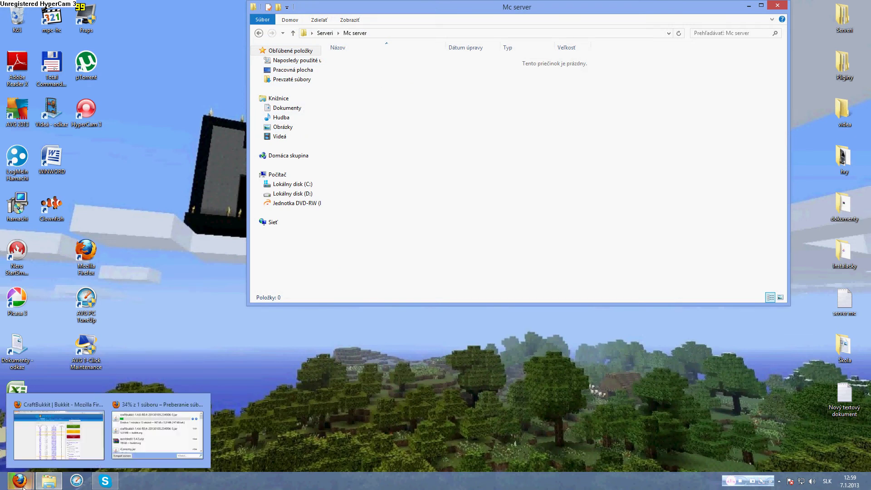
left_click(133, 437)
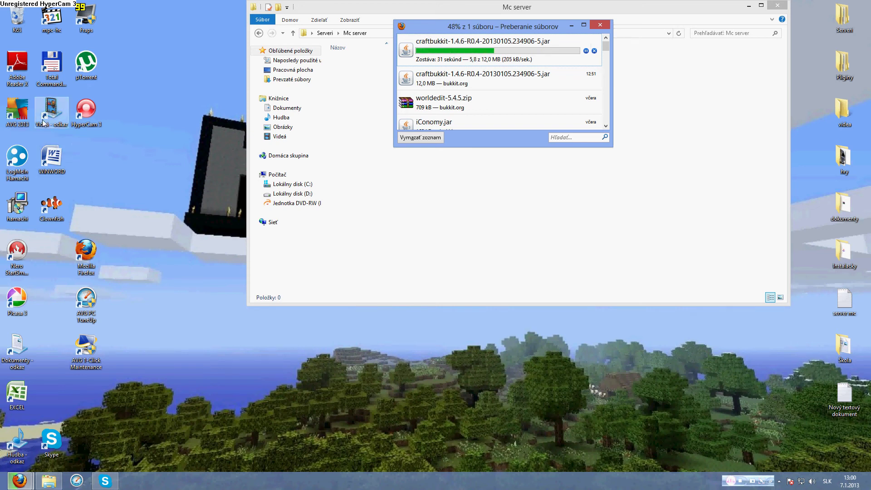
left_click_drag(79, 145, 2, 475)
left_click(186, 356)
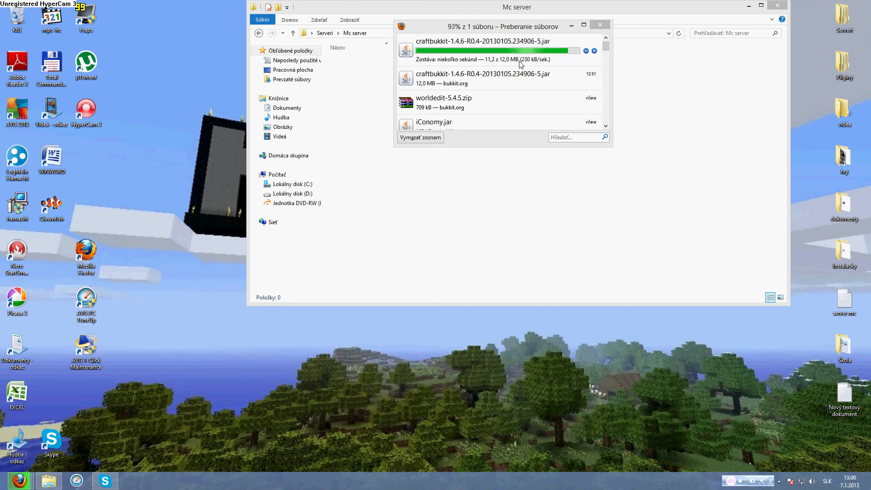
left_click_drag(519, 27, 575, 138)
- Rename the jar file to craftbukkit by removing the version and date suffix
right_click(420, 61)
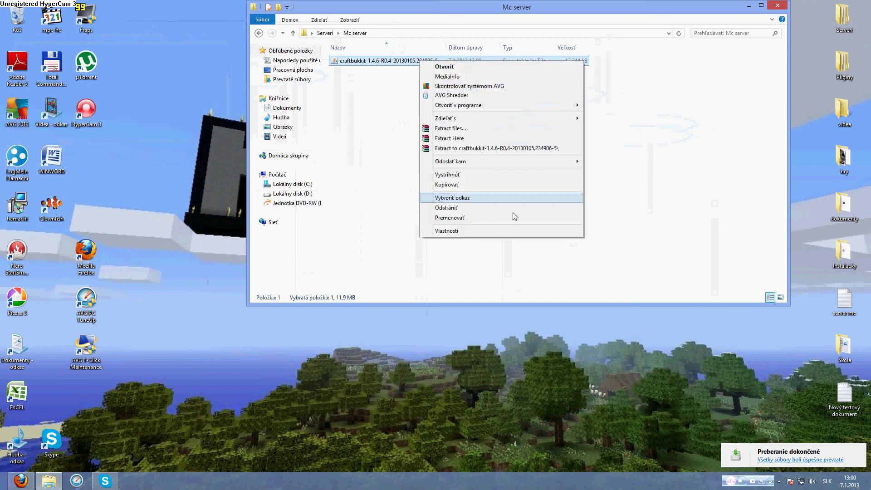
left_click(483, 217)
left_click_drag(438, 61, 367, 48)
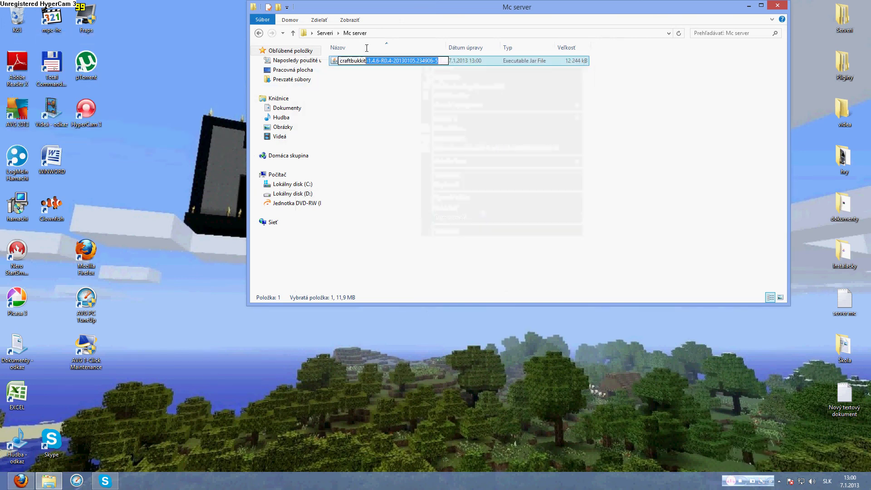
key("BackSpace")
key("Return")
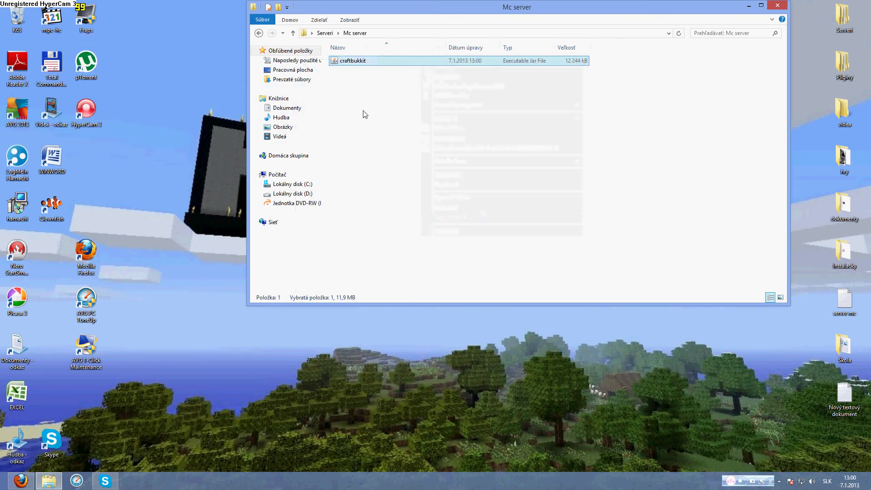
- Create a new text document named "run" in the Mc server folder
right_click(361, 109)
mouse_move(399, 217)
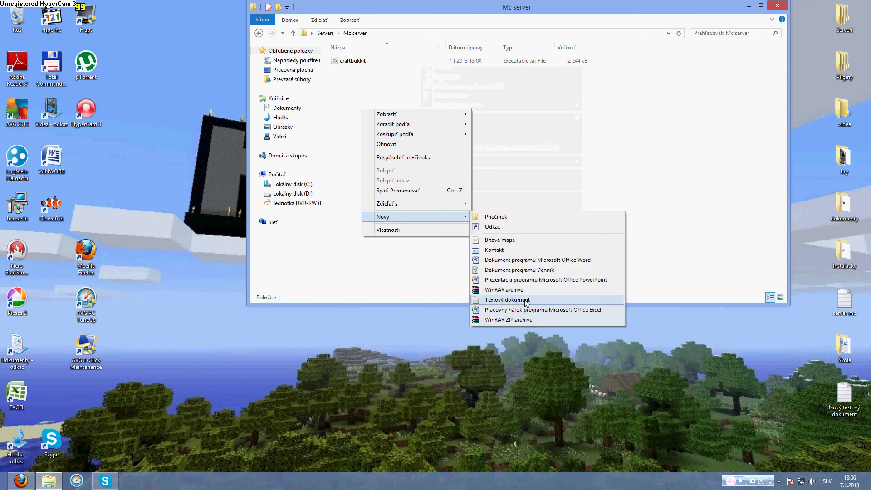
left_click(504, 302)
type("run")
key("Return")
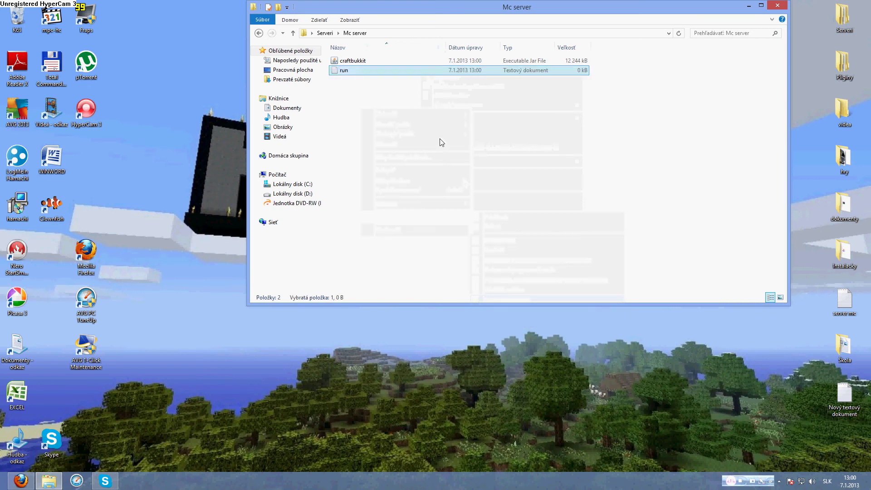
double_click(397, 72)
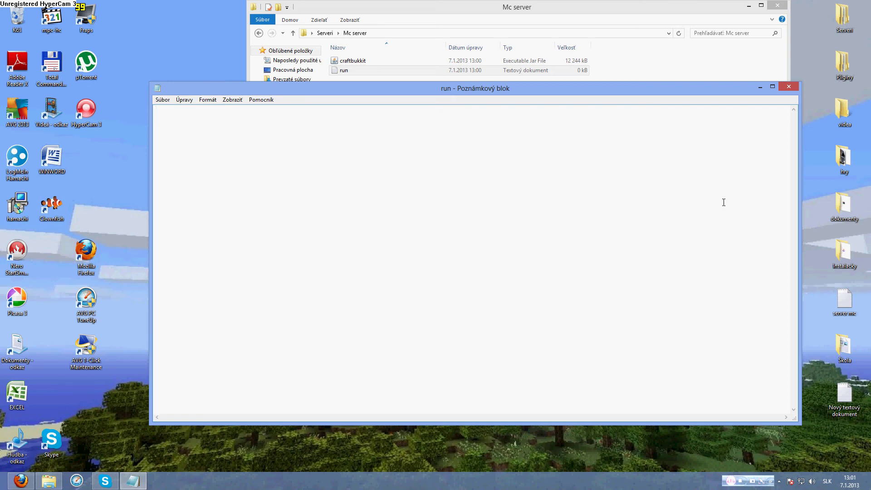
double_click(844, 392)
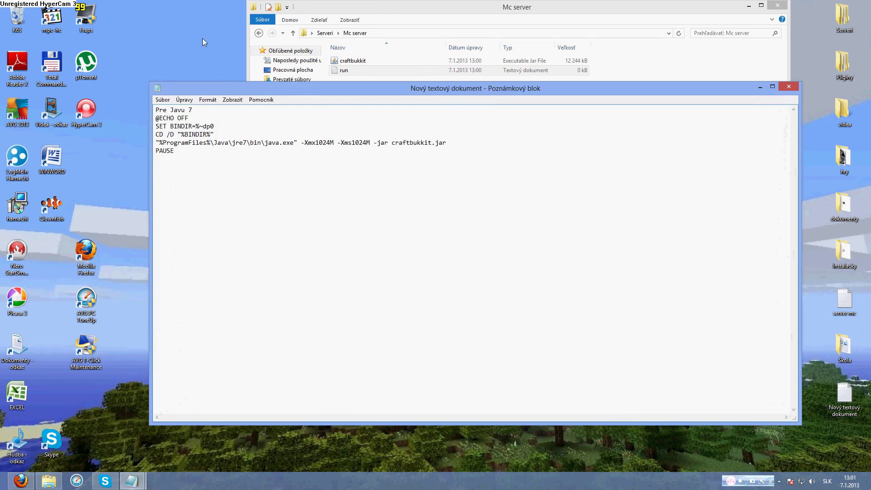
left_click_drag(197, 84, 327, 140)
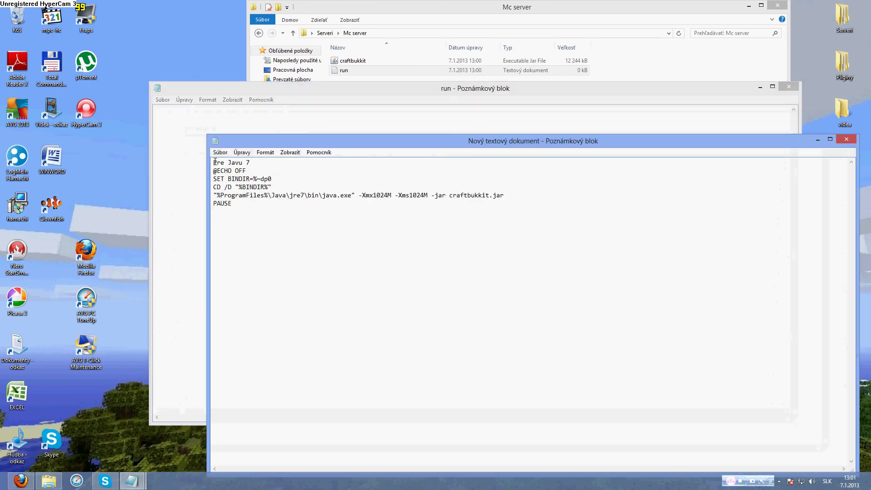
left_click_drag(212, 171, 313, 214)
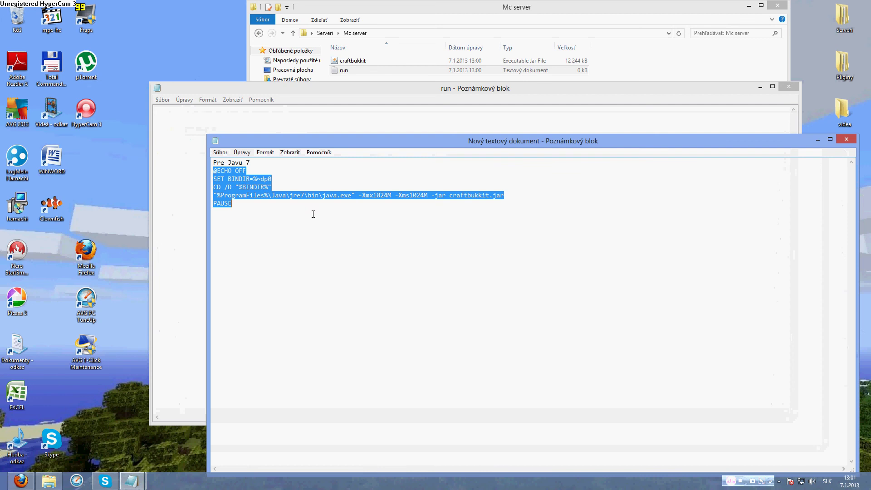
right_click(243, 186)
left_click(273, 214)
left_click_drag(599, 145, 555, 149)
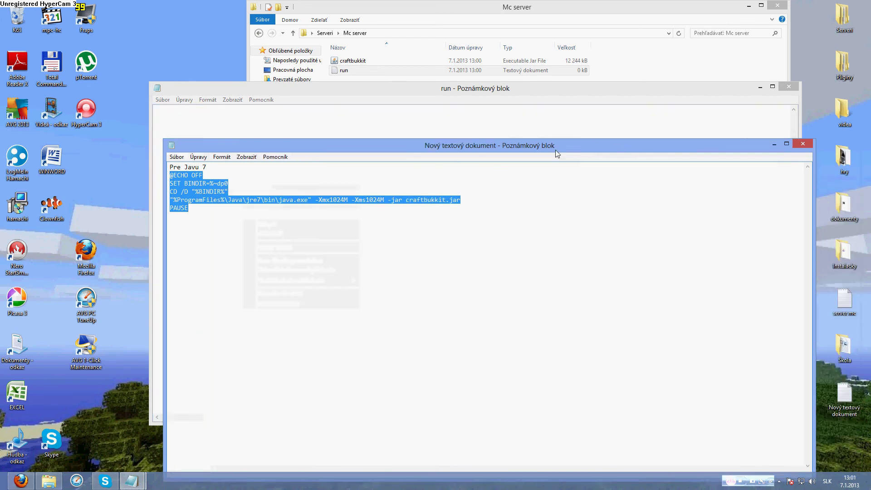
left_click(773, 144)
key("ctrl+v")
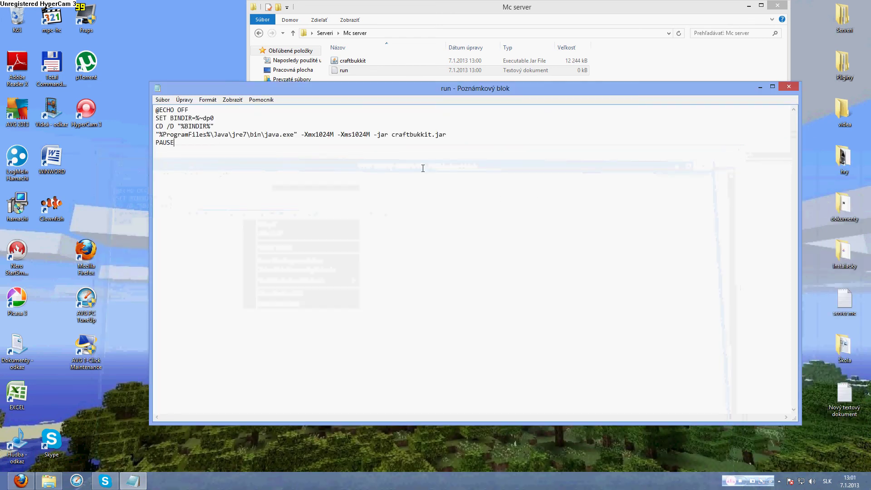
- Save the script as run.bat in the Mc server folder with the file type "Všetky súbory", and close Notepad
left_click(163, 99)
left_click(172, 144)
left_click(282, 313)
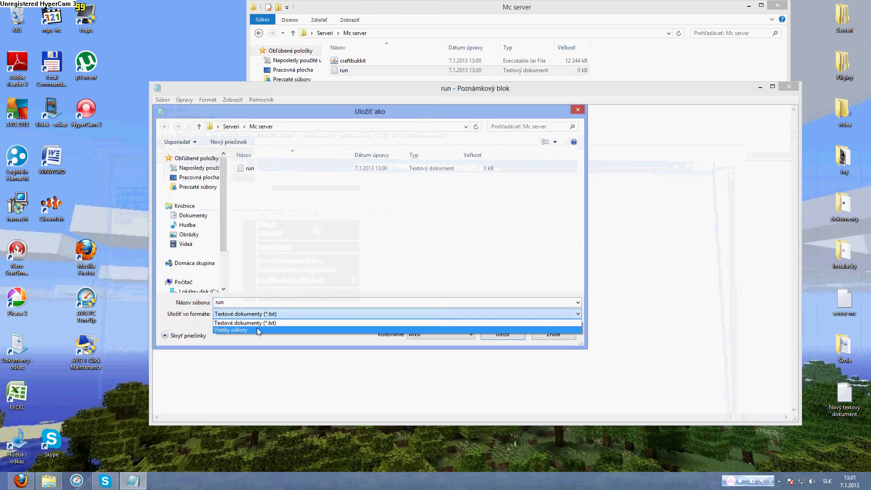
left_click(257, 330)
left_click(247, 302)
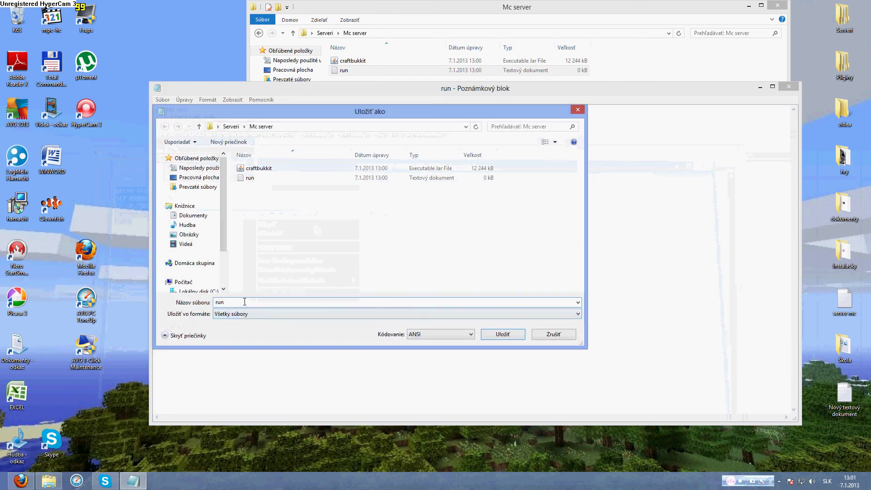
type(".bat")
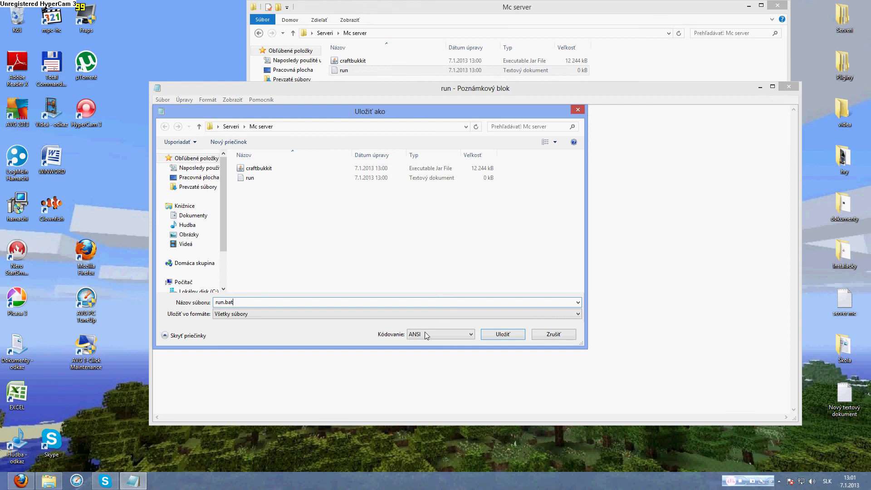
left_click(503, 334)
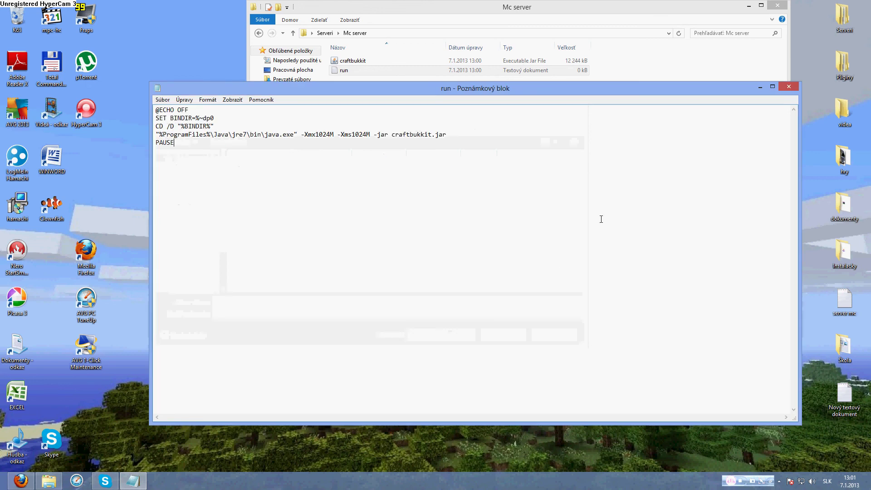
left_click(790, 87)
- Launch the run batch file, enlarge its console window to check the output, and close it
double_click(349, 69)
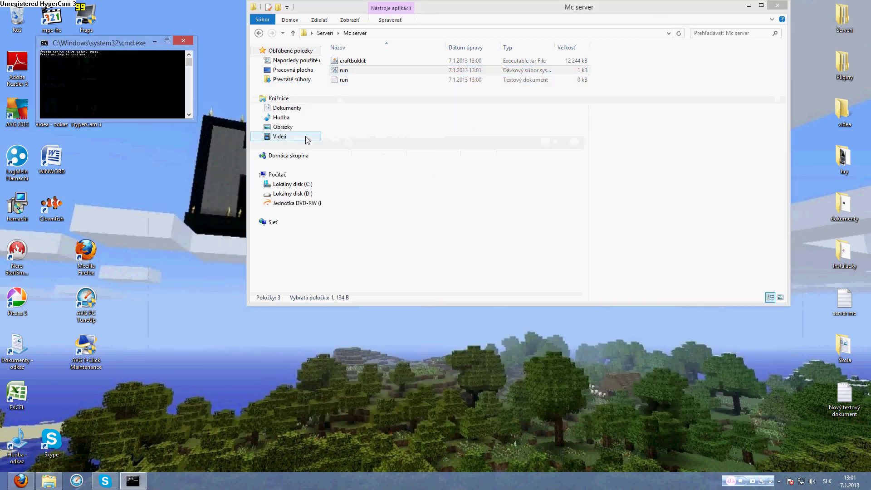
left_click(167, 40)
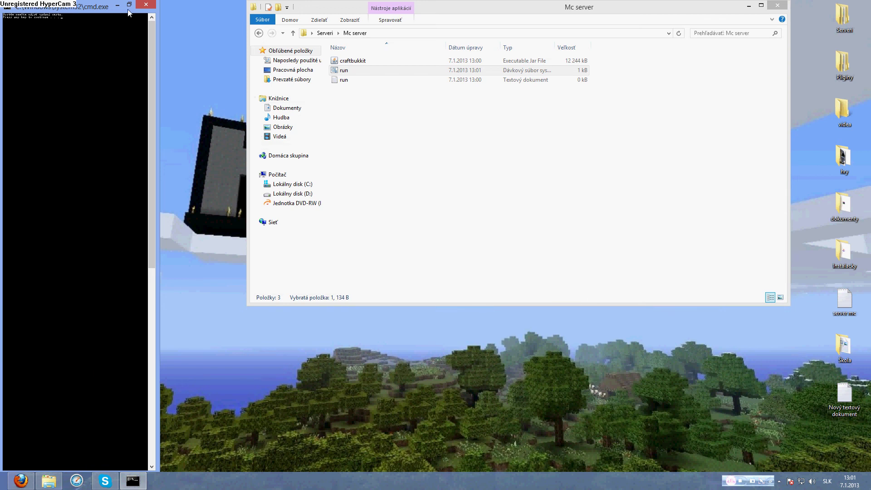
left_click(146, 4)
- Delete the empty run text document from the Mc server folder and open the run batch file for editing
left_click(365, 80)
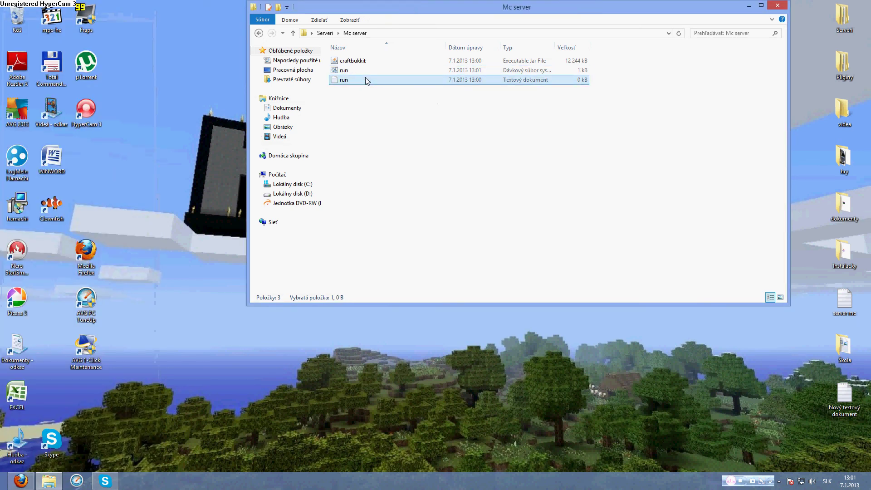
key("Delete")
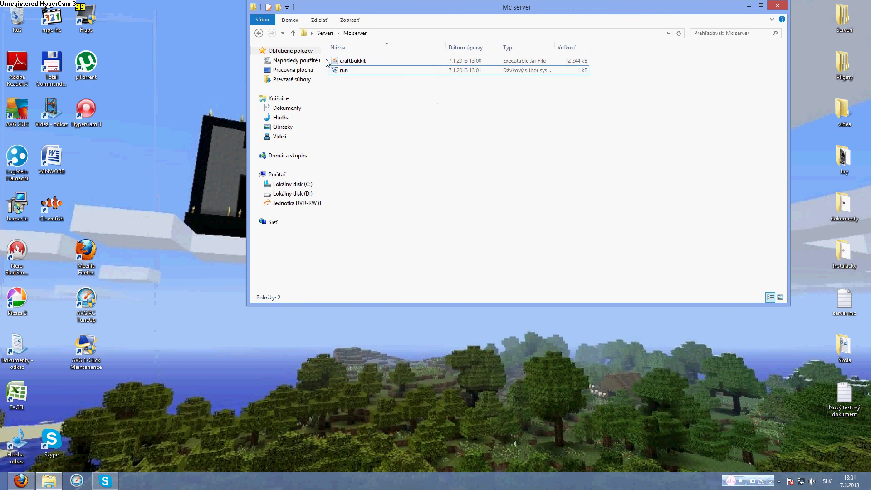
left_click(340, 72)
right_click(339, 71)
left_click(361, 86)
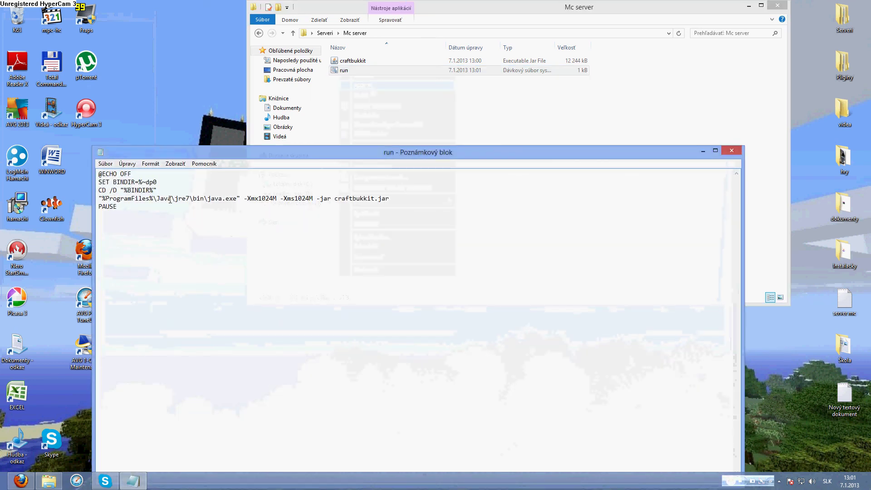
- Browse Program Files and Program Files (x86) on drive C to find which one holds java in Java\jre7\bin, and close the window
left_click(1, 488)
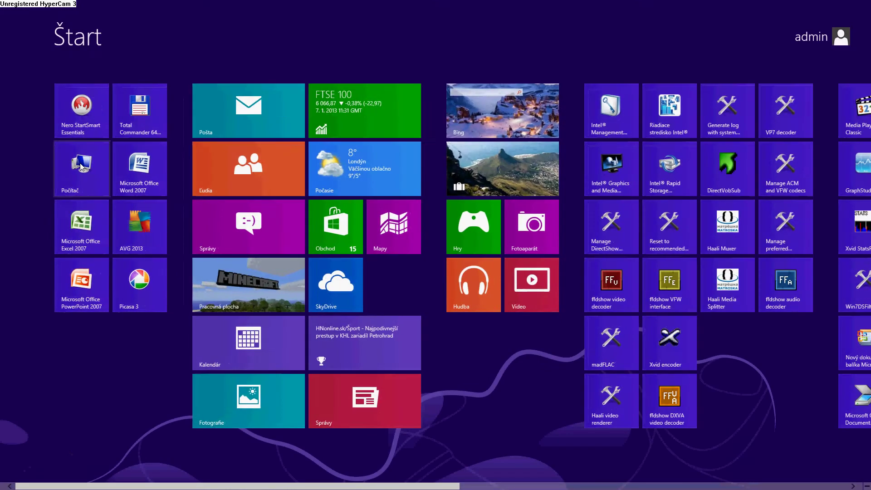
left_click(80, 163)
double_click(446, 82)
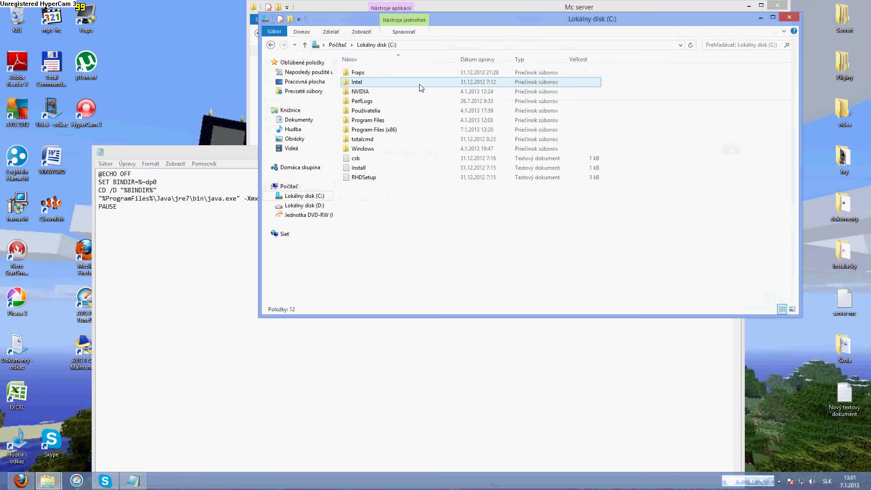
double_click(383, 120)
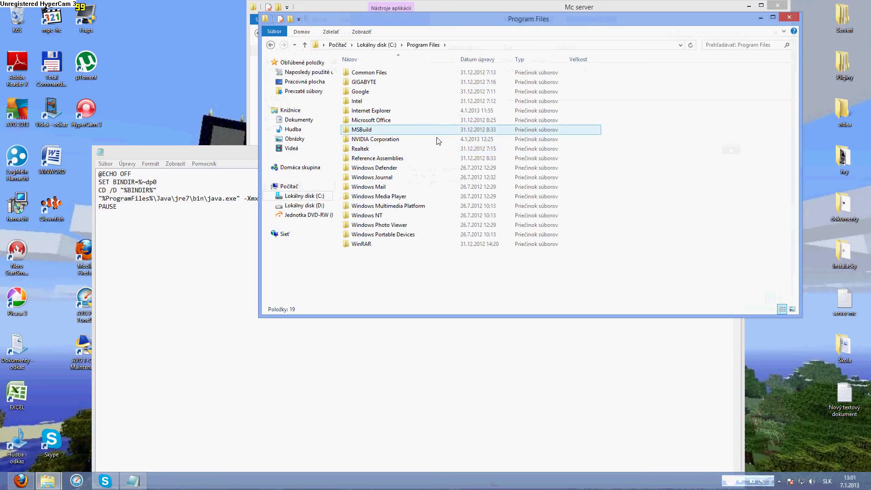
left_click(270, 44)
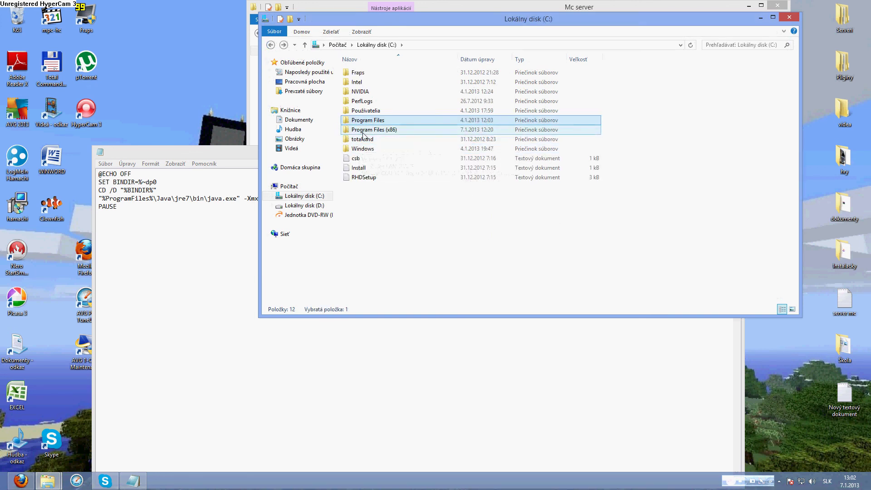
double_click(394, 130)
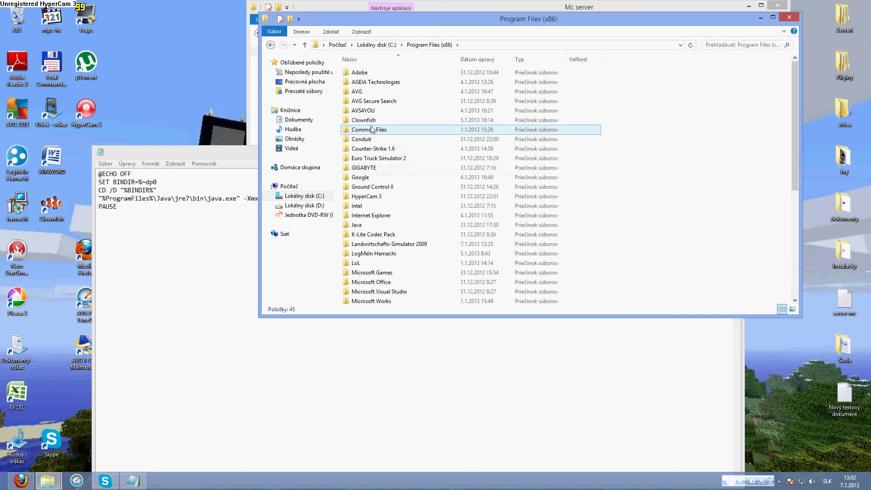
double_click(363, 224)
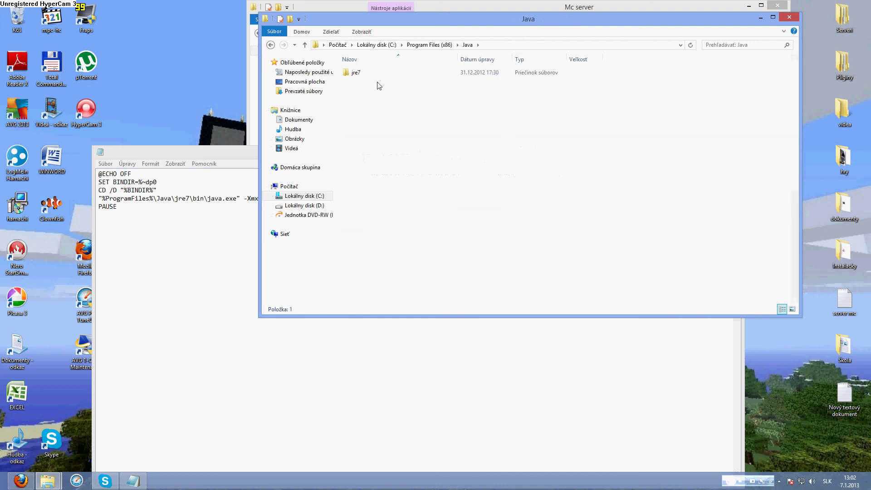
double_click(367, 72)
double_click(366, 73)
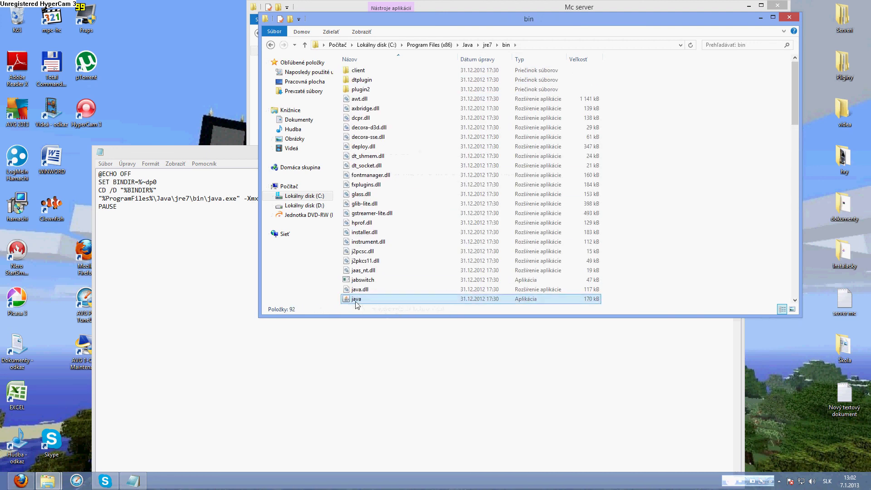
left_click(361, 301)
left_click(270, 44)
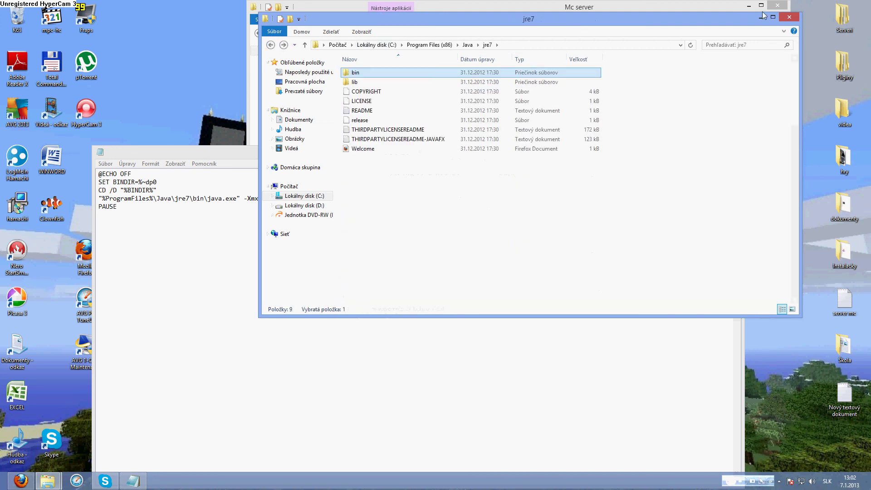
left_click(789, 17)
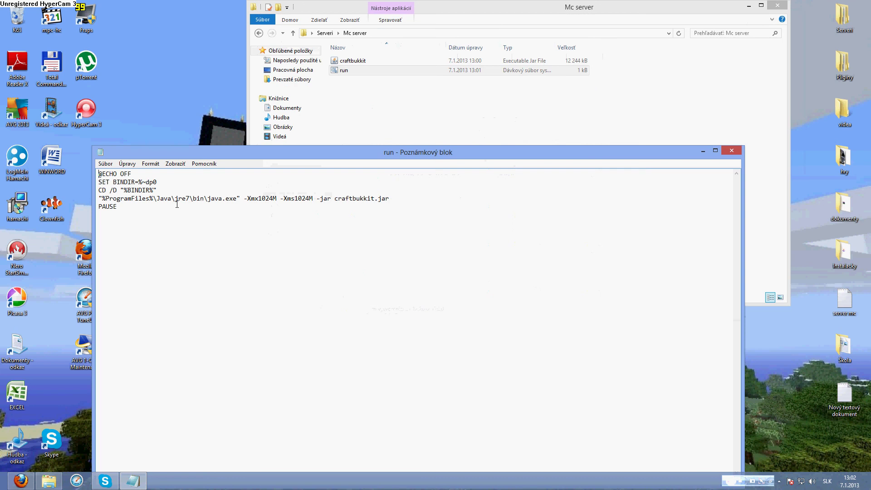
- Change the start of the Java path in the run batch file to %ProgramFiles(x86)% and close it with the changes saved
left_click(149, 198)
type("(")
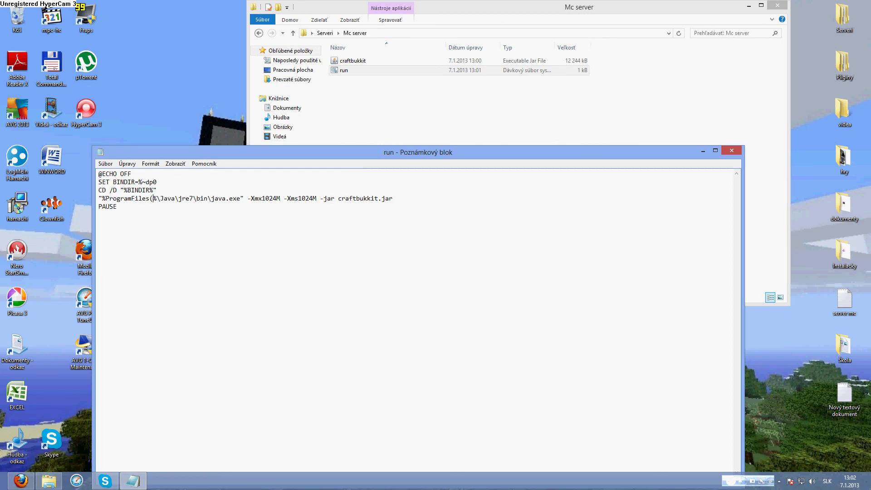
type("x86")
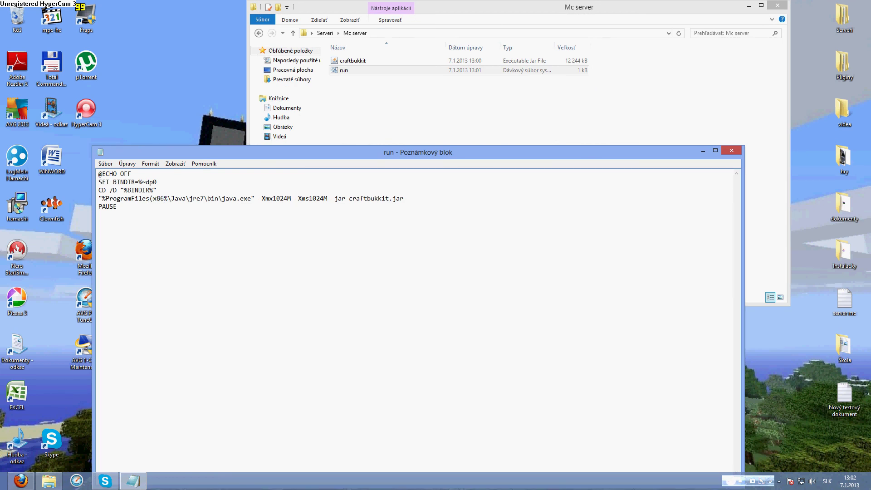
type(")")
left_click(731, 151)
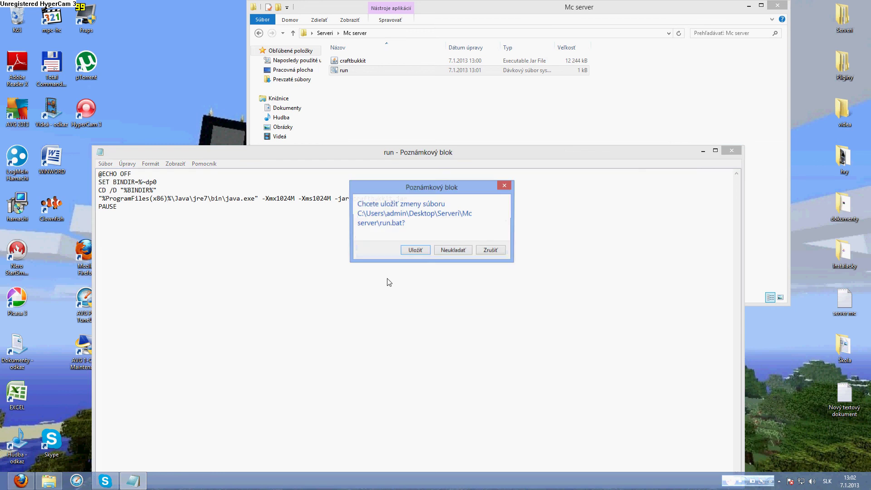
left_click(408, 249)
- Launch the run batch file to generate the server files and worlds, and stop the server from its console
double_click(379, 71)
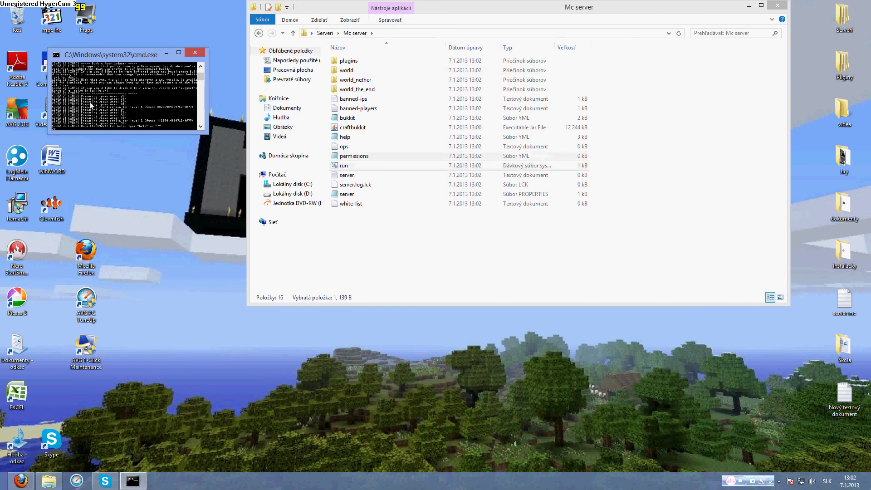
key("Return")
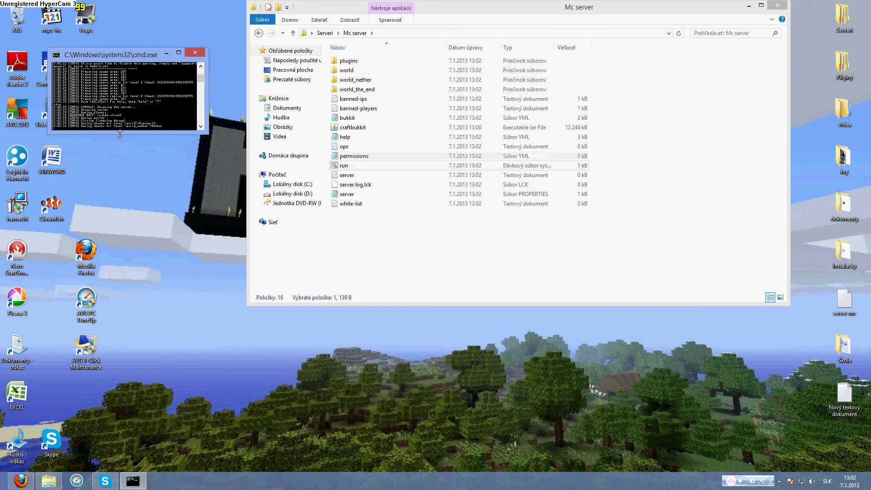